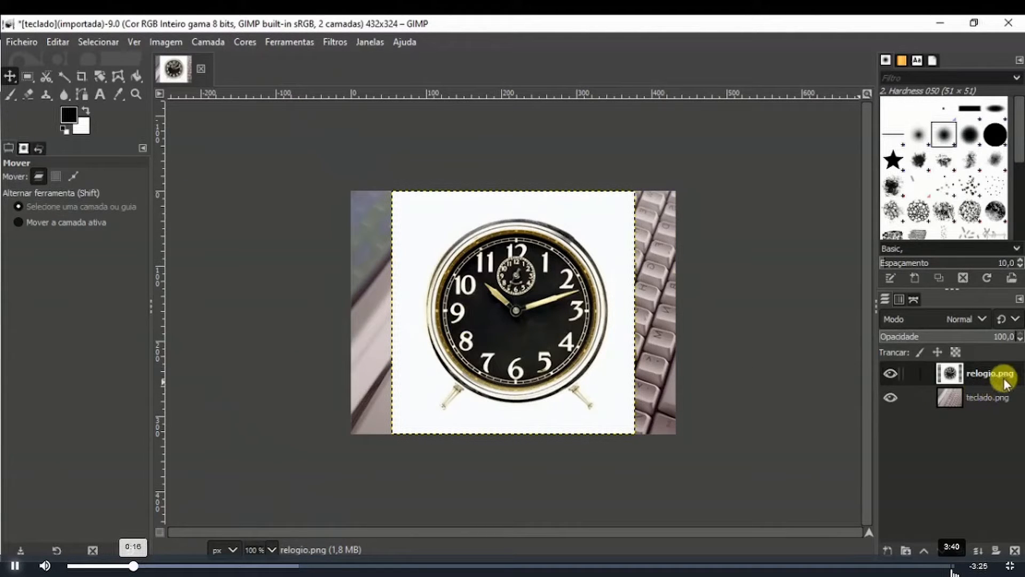
- Select the relogio.png layer and add an alpha channel to it
{"action": "left_click", "coordinate": [1002, 400]}
{"action": "left_click", "coordinate": [997, 372]}
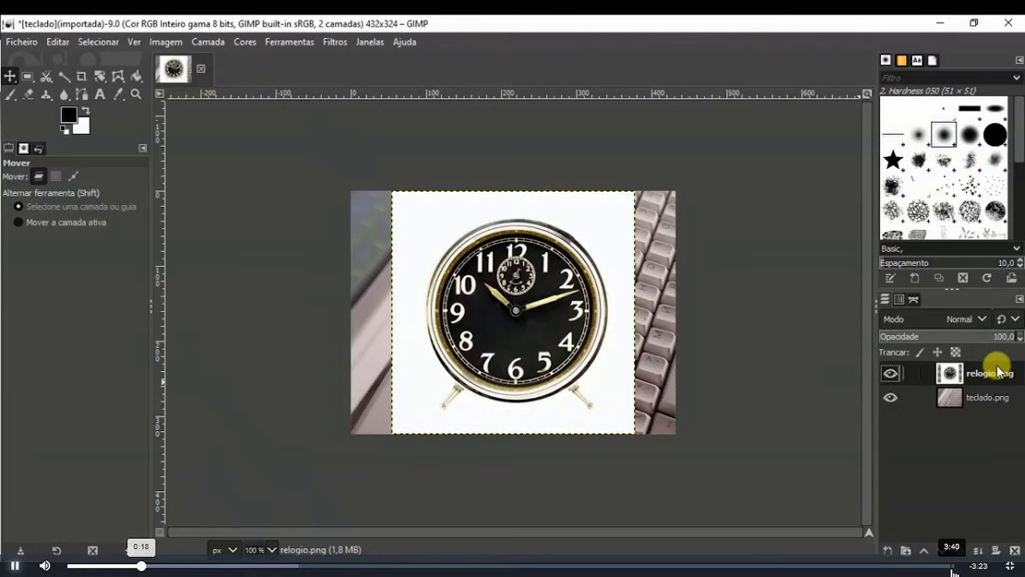
{"action": "left_click", "coordinate": [209, 42]}
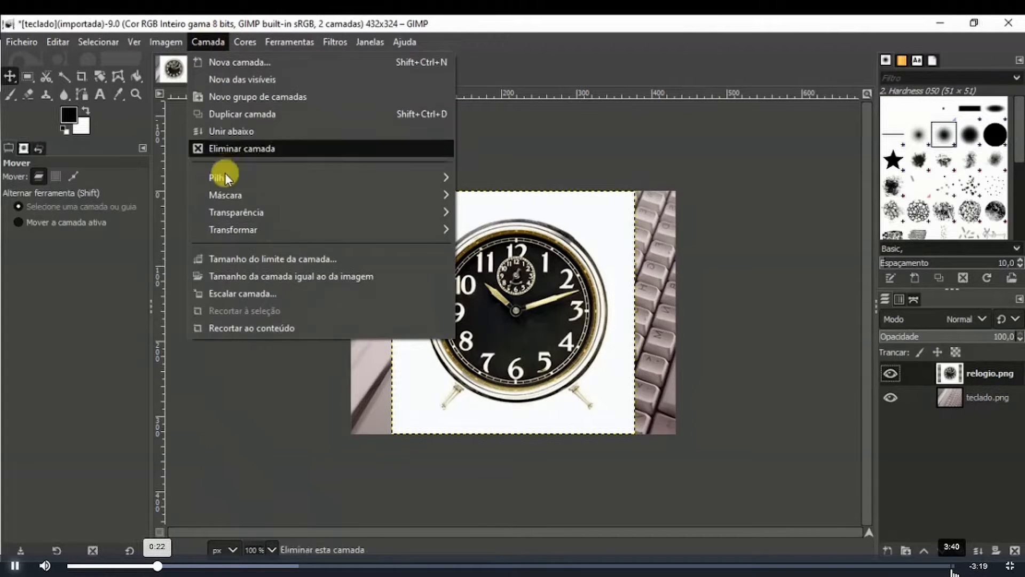
{"action": "mouse_move", "coordinate": [263, 212]}
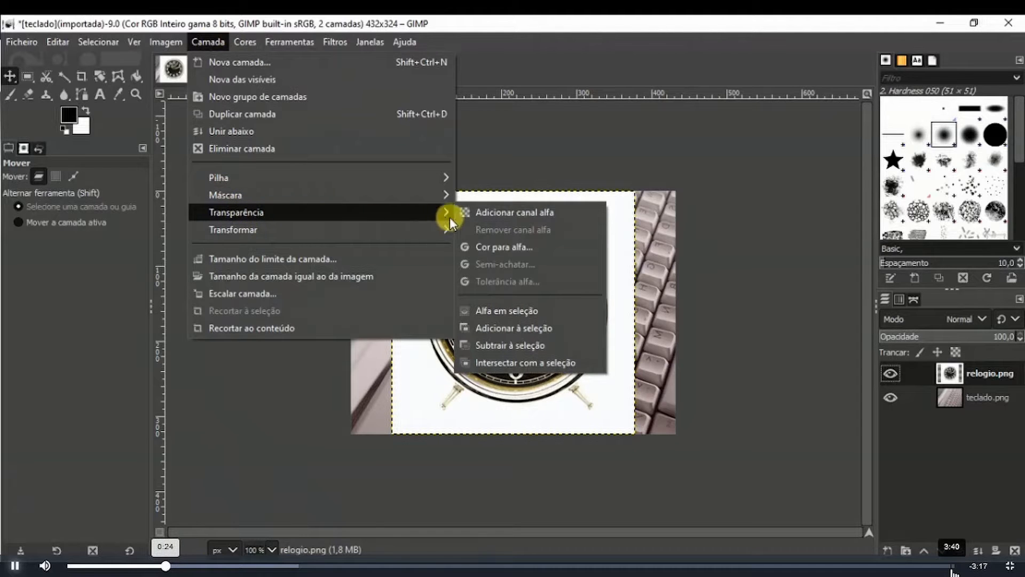
{"action": "left_click", "coordinate": [511, 213]}
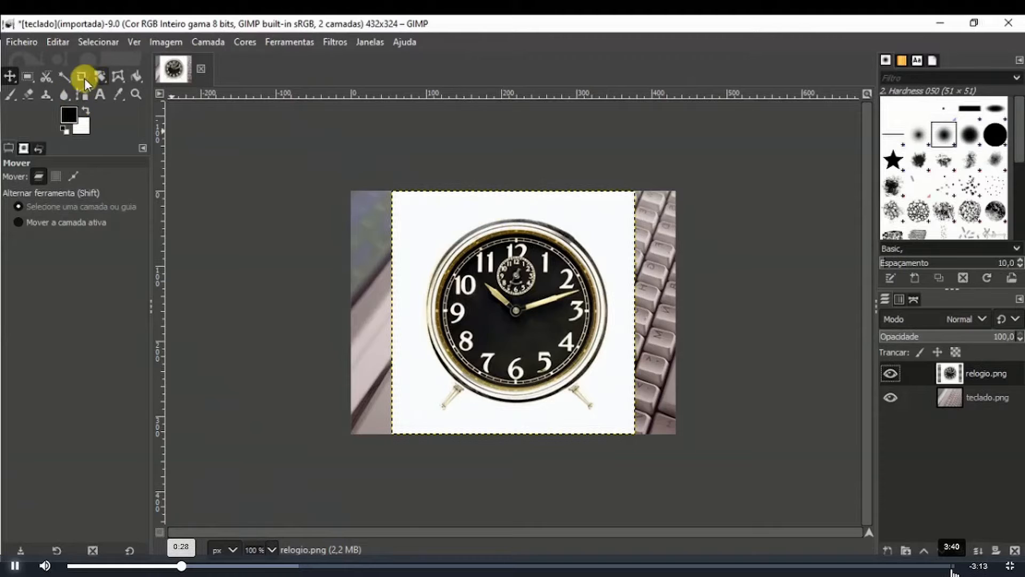
- Choose the Fuzzy Select tool and enable antialiasing and feathered edges with radius 4.0
{"action": "left_click", "coordinate": [61, 78]}
{"action": "left_click_drag", "start_coordinate": [34, 283], "coordinate": [23, 281]}
{"action": "left_click", "coordinate": [9, 196]}
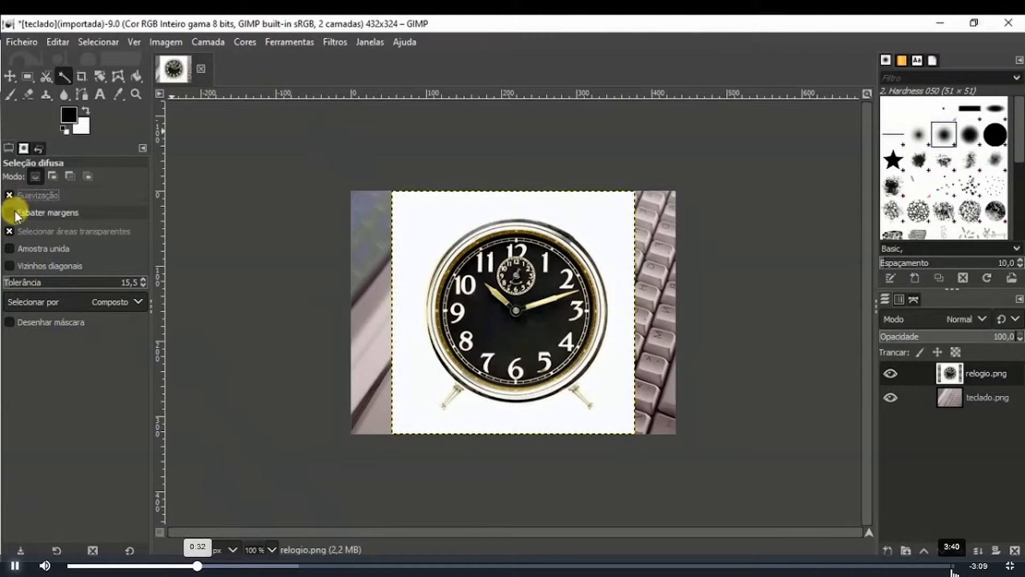
{"action": "left_click", "coordinate": [10, 212]}
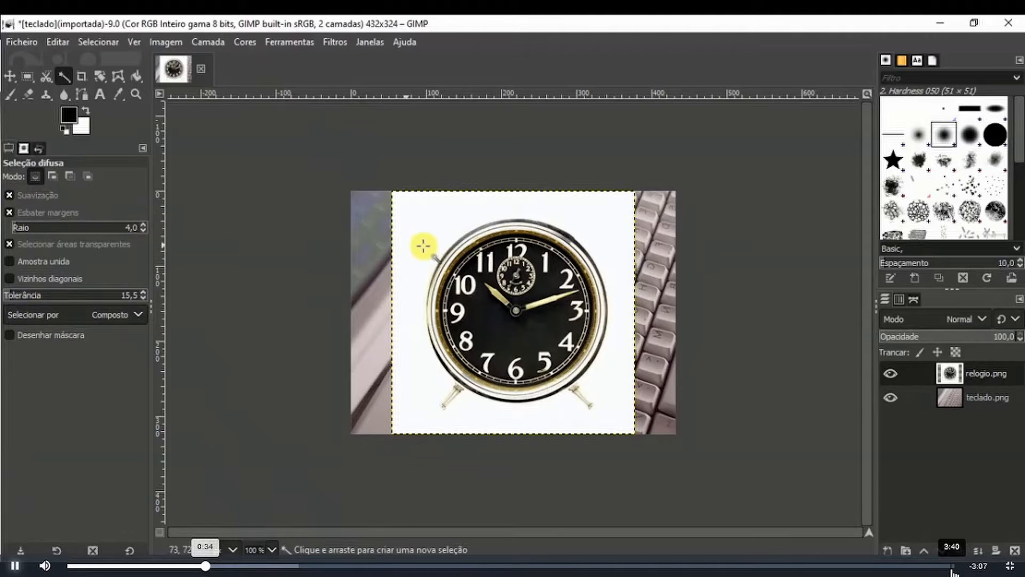
- Select the white background around the clock, raising the fuzzy select tolerance to 77.5
{"action": "left_click", "coordinate": [423, 267]}
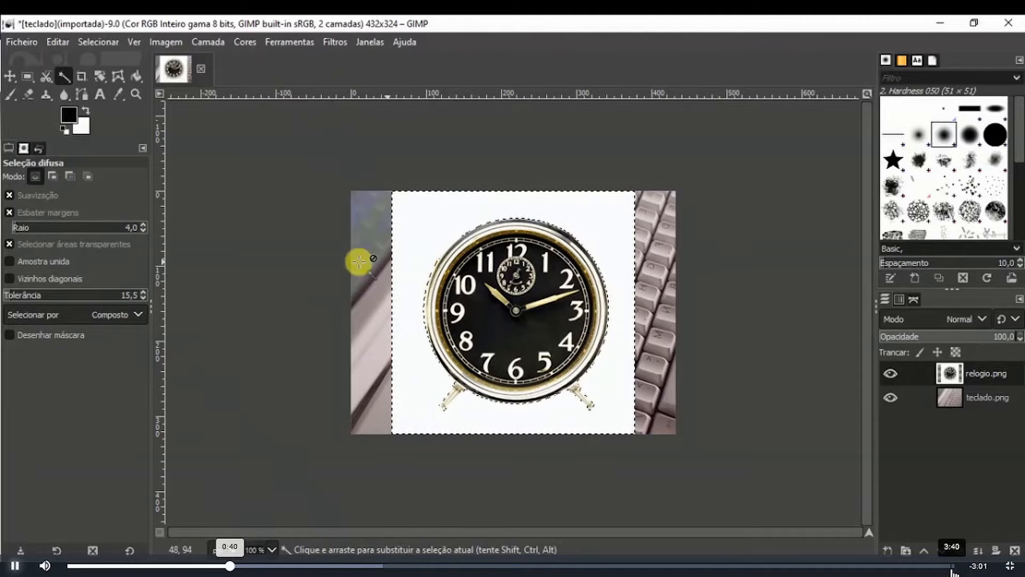
{"action": "left_click_drag", "start_coordinate": [5, 297], "coordinate": [30, 294]}
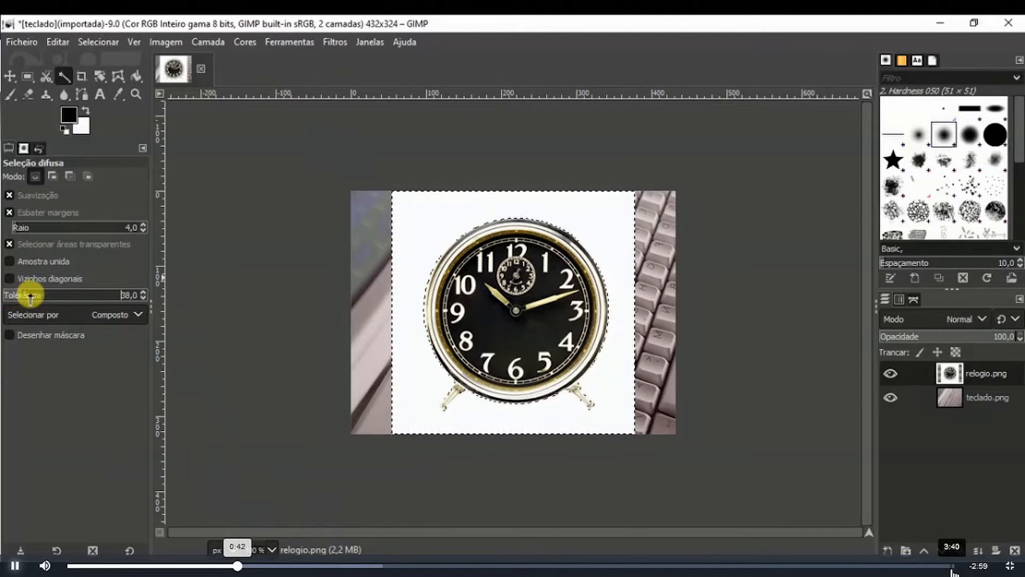
{"action": "left_click", "coordinate": [407, 249]}
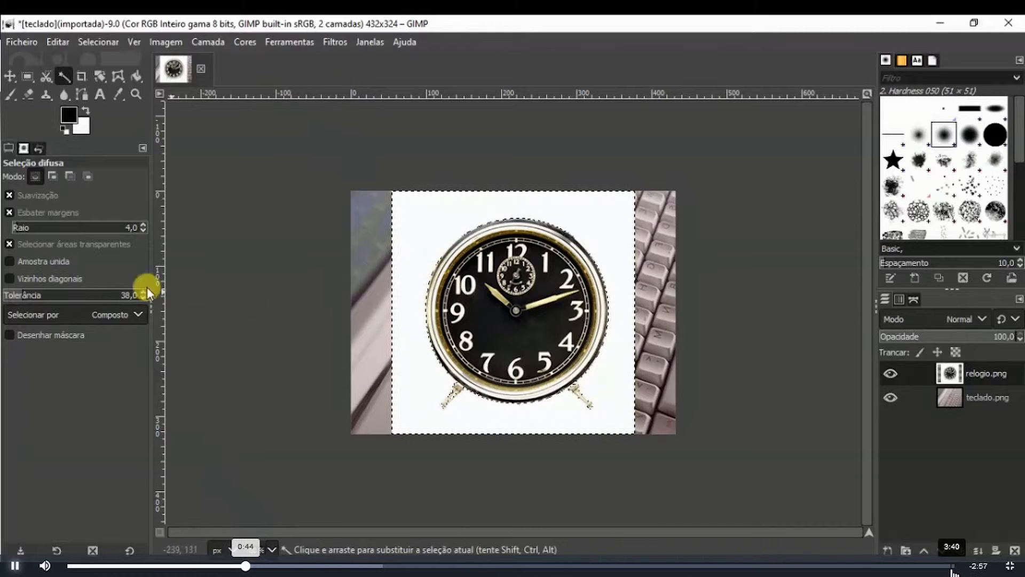
{"action": "left_click_drag", "start_coordinate": [30, 294], "coordinate": [37, 297]}
{"action": "left_click", "coordinate": [424, 262]}
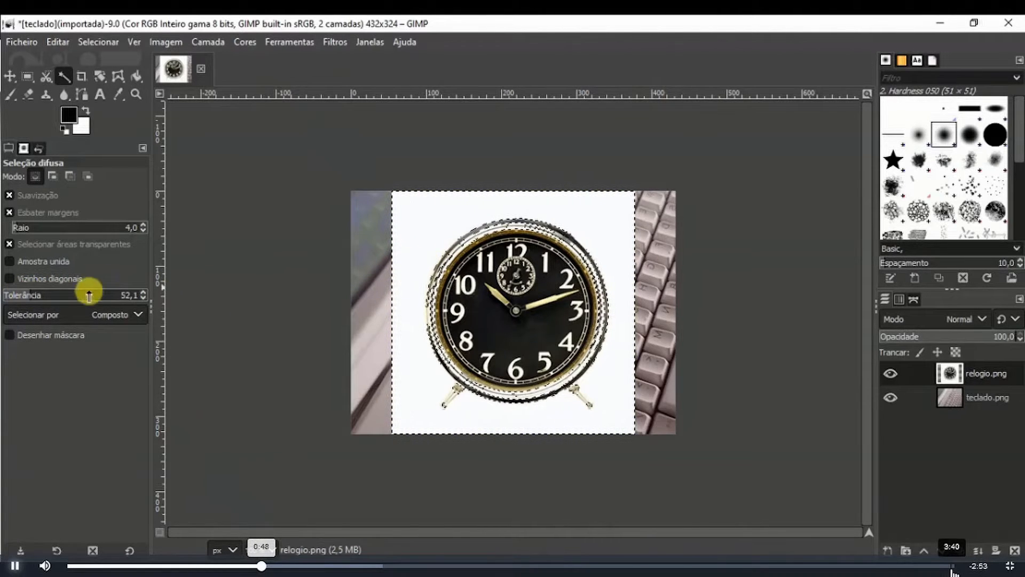
{"action": "left_click_drag", "start_coordinate": [30, 293], "coordinate": [44, 297]}
{"action": "left_click", "coordinate": [438, 233]}
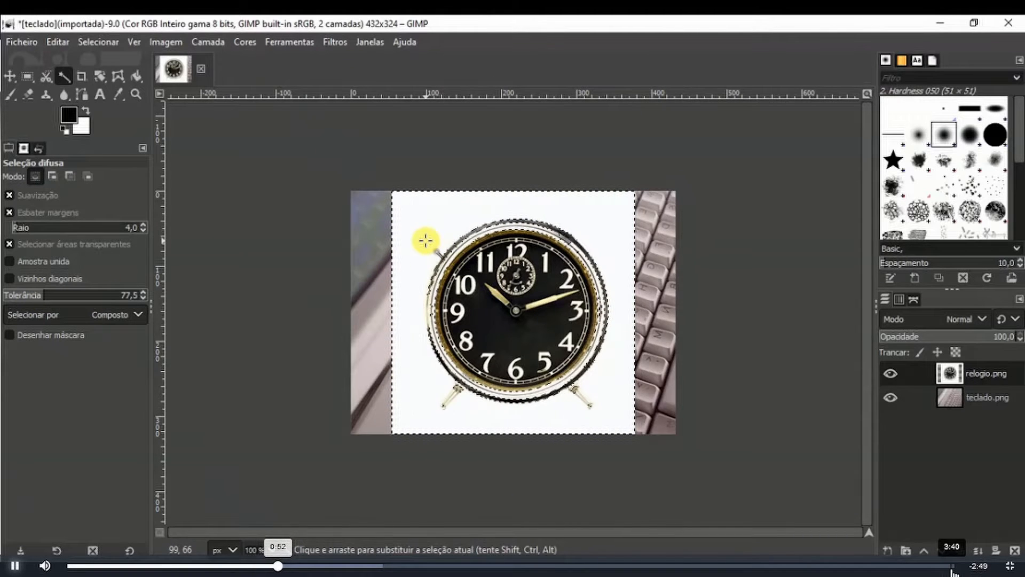
- Clear the selected white background from the clock layer
{"action": "right_click", "coordinate": [425, 241]}
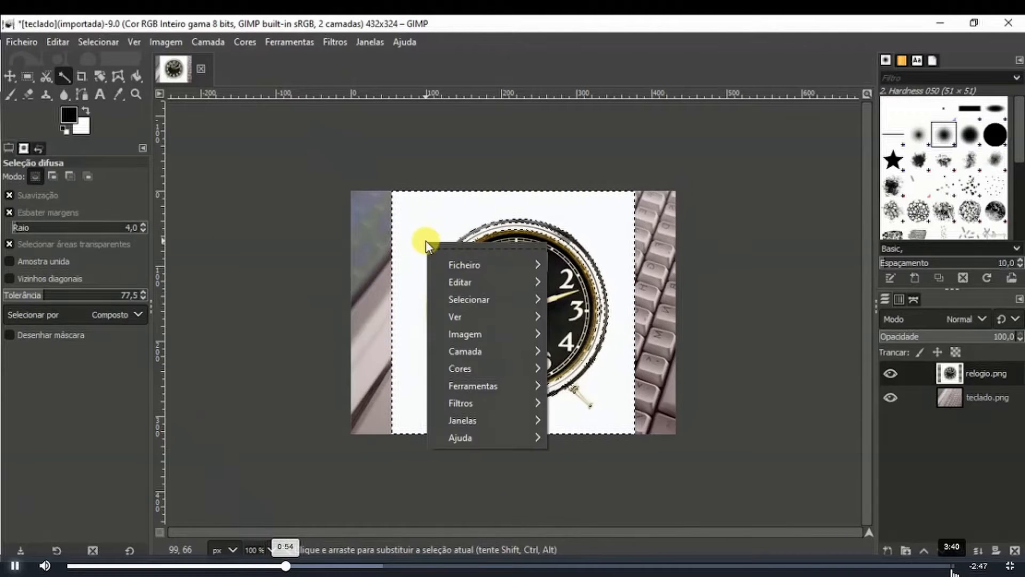
{"action": "mouse_move", "coordinate": [499, 284]}
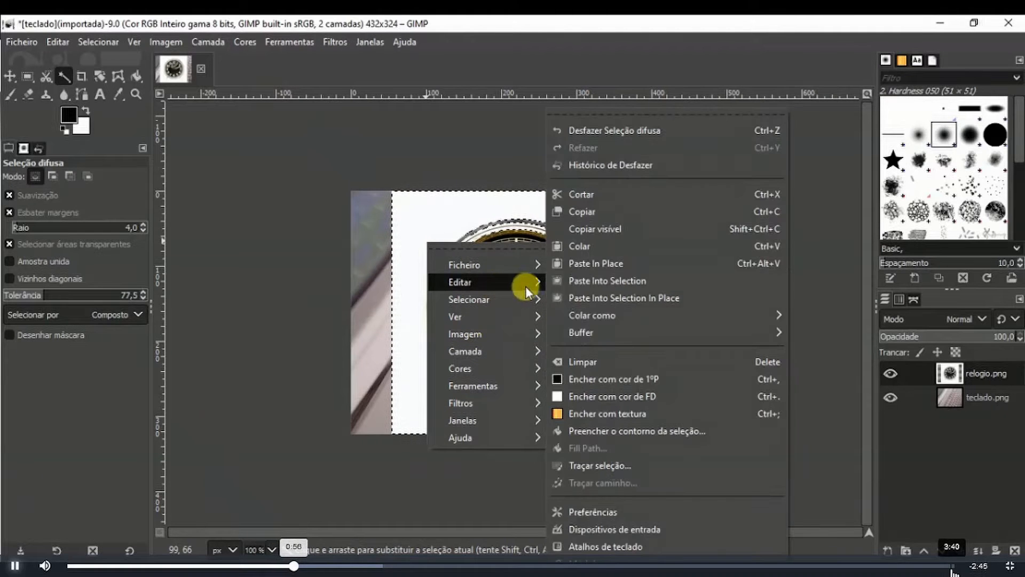
{"action": "left_click", "coordinate": [626, 361]}
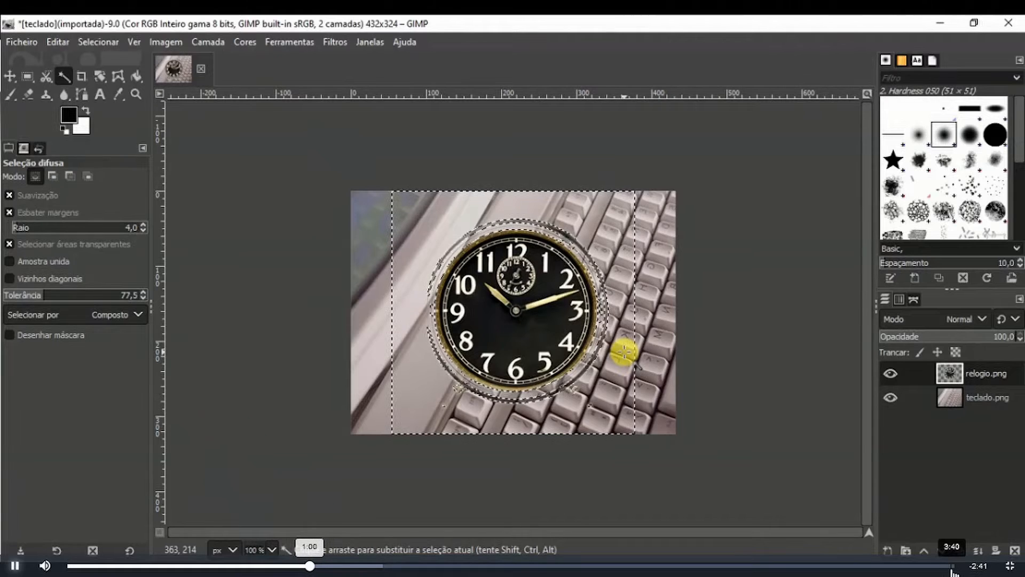
- Remove the selection from the image
{"action": "right_click", "coordinate": [515, 331]}
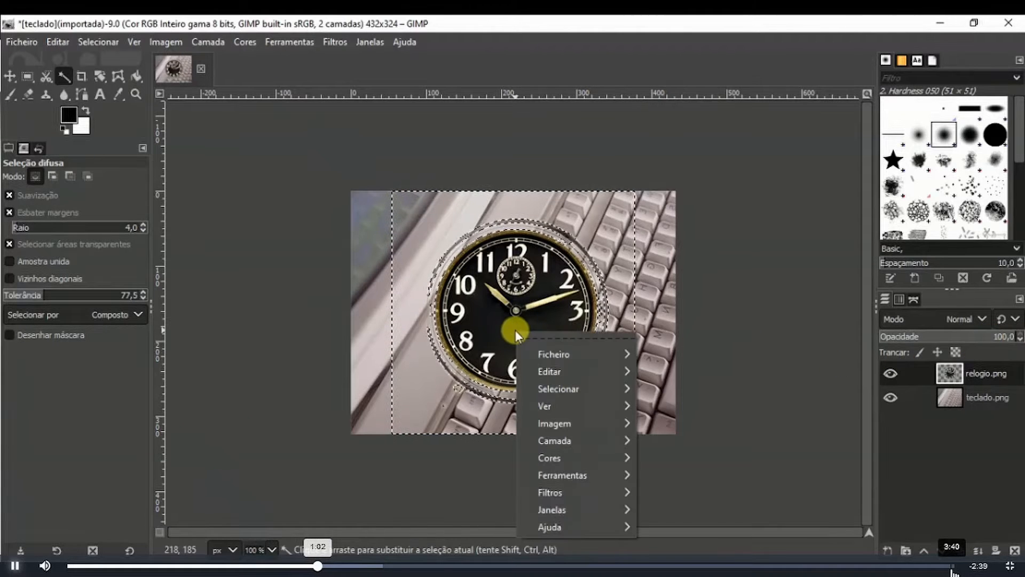
{"action": "mouse_move", "coordinate": [578, 389]}
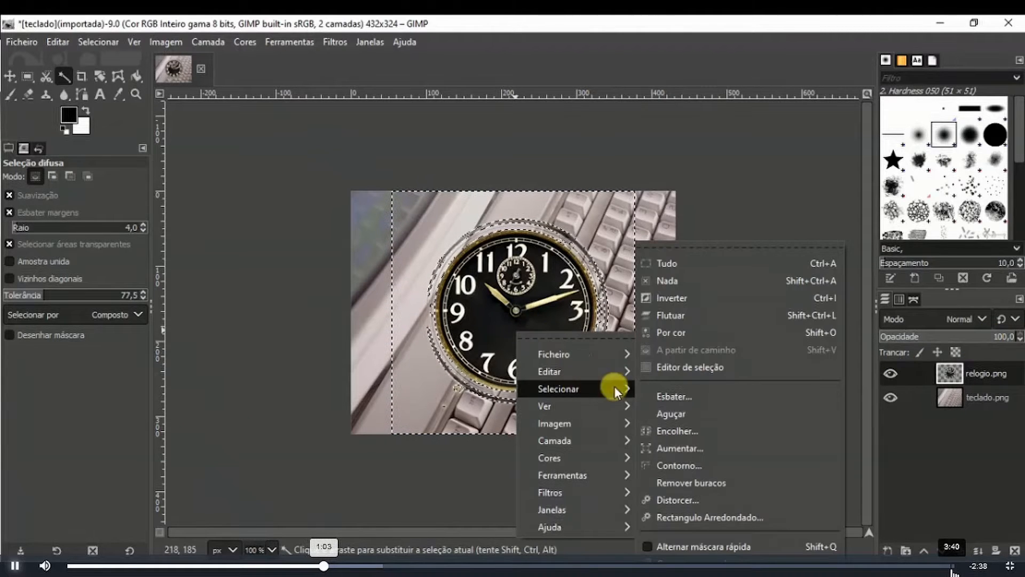
{"action": "left_click", "coordinate": [671, 281]}
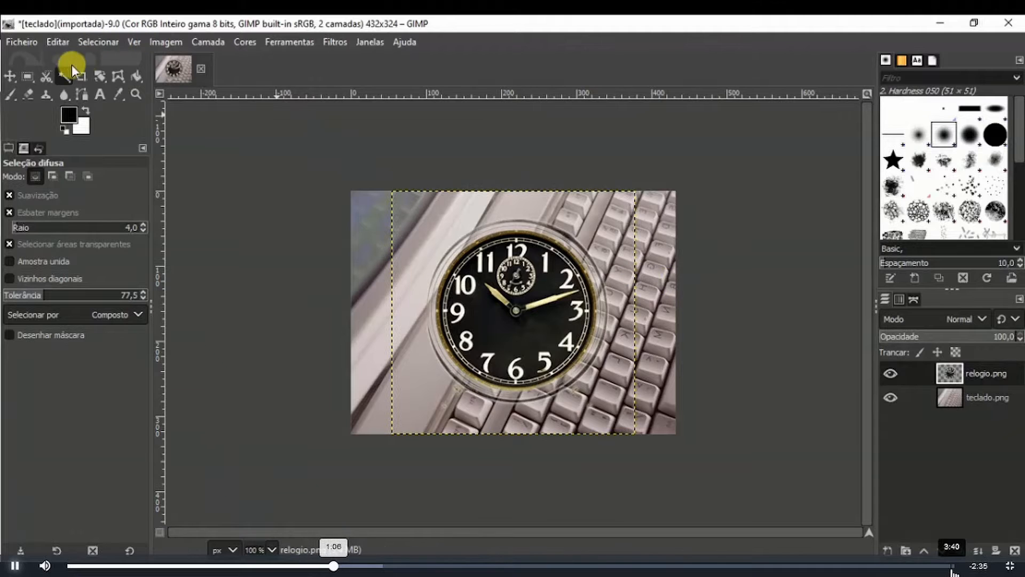
- Rotate the clock layer by about 20.67 degrees around its centre
{"action": "left_click", "coordinate": [99, 76]}
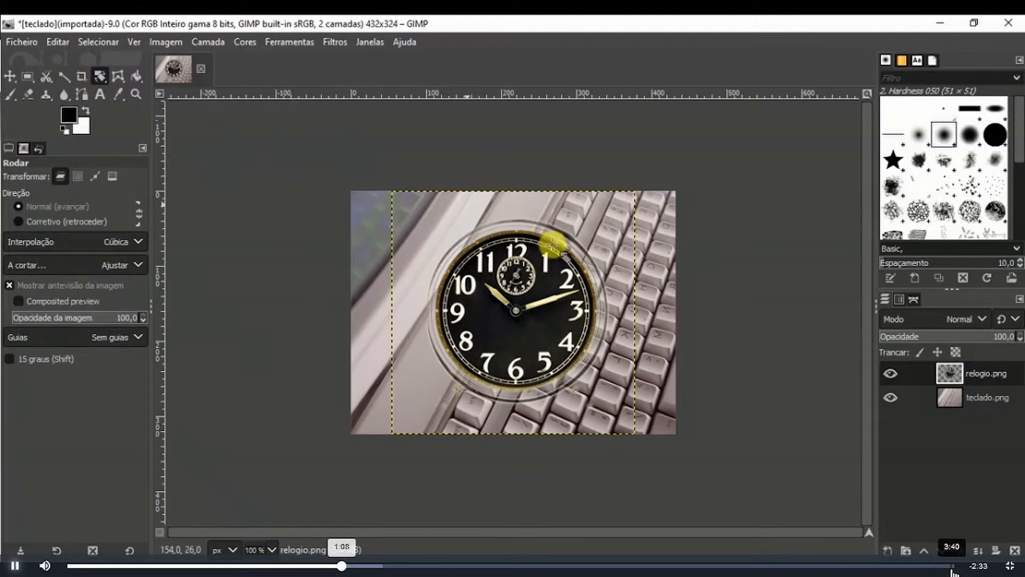
{"action": "left_click_drag", "start_coordinate": [554, 233], "coordinate": [575, 255]}
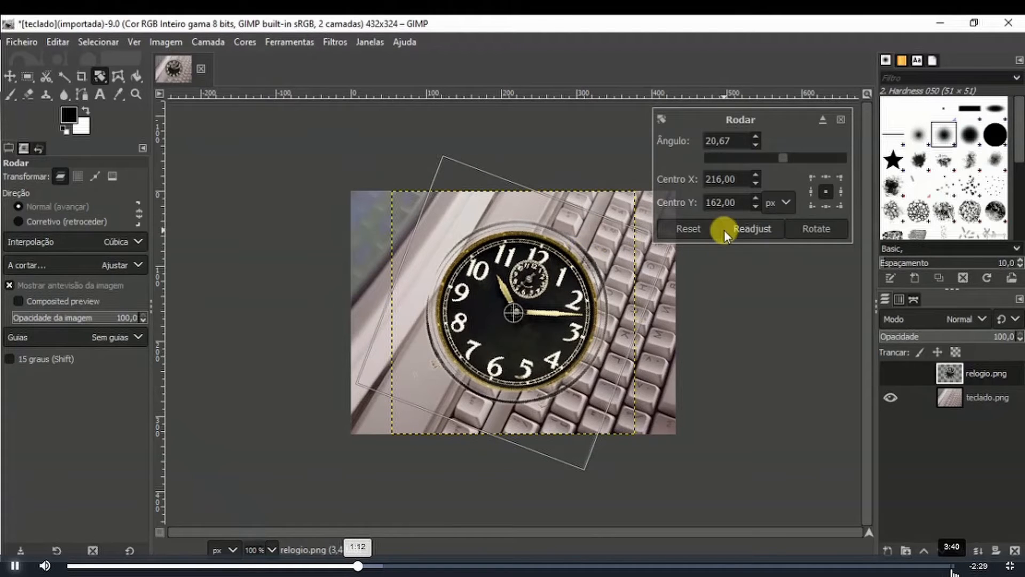
{"action": "left_click", "coordinate": [806, 231]}
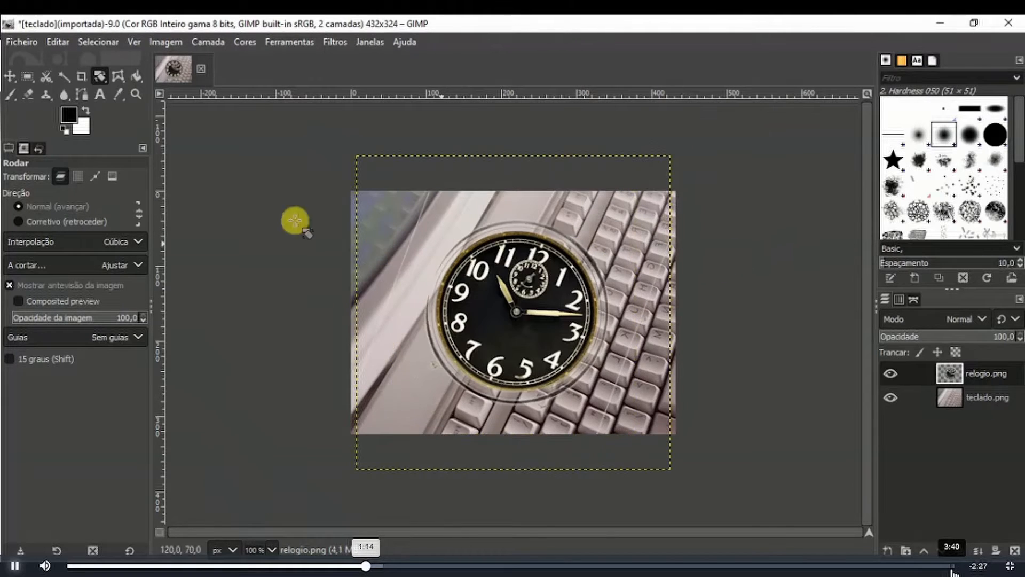
- Move the clock layer toward the lower right corner and lower its opacity to 74.2
{"action": "left_click", "coordinate": [9, 76]}
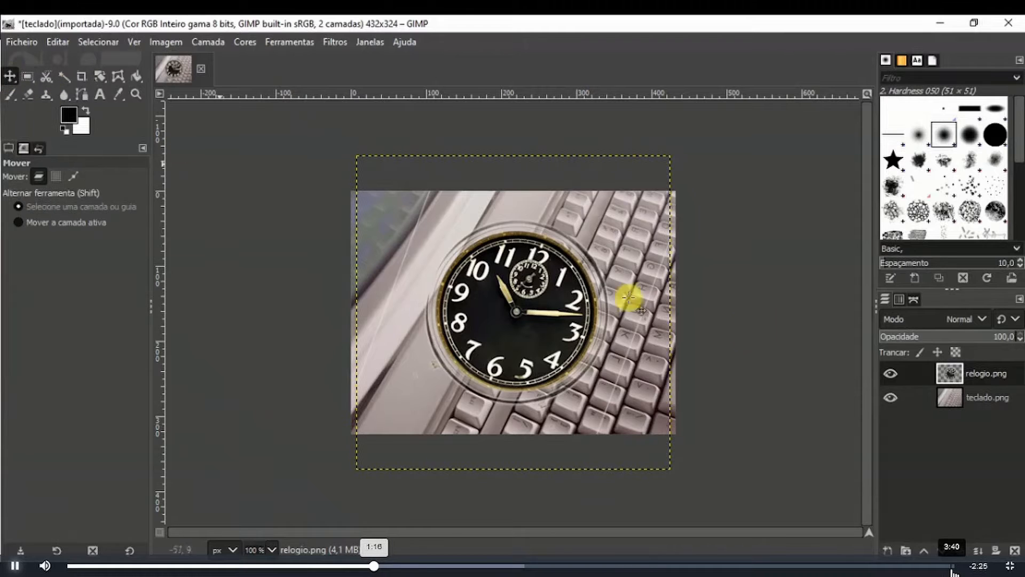
{"action": "left_click_drag", "start_coordinate": [550, 308], "coordinate": [653, 356]}
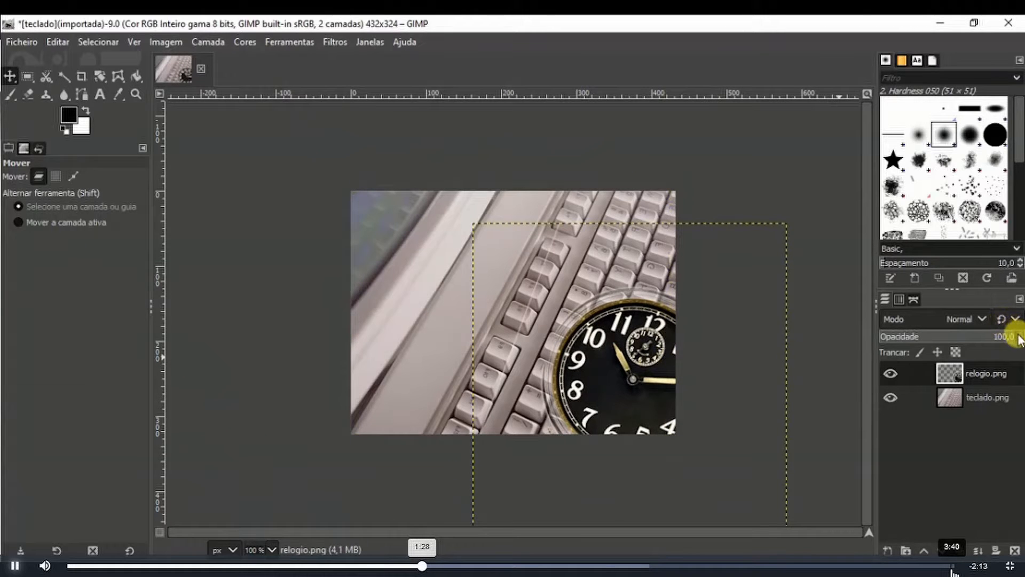
{"action": "left_click_drag", "start_coordinate": [1014, 338], "coordinate": [990, 337]}
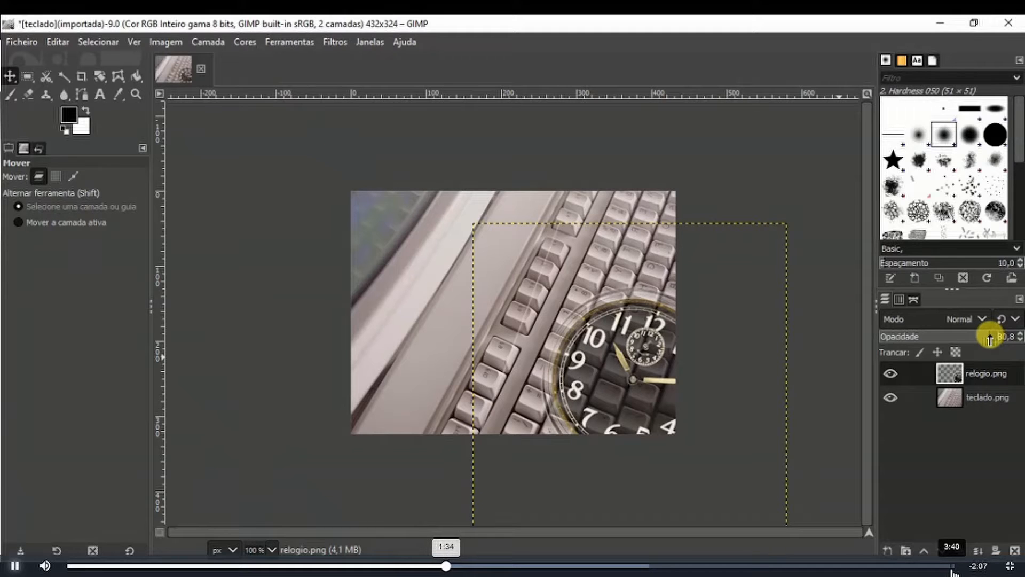
{"action": "left_click_drag", "start_coordinate": [990, 338], "coordinate": [983, 337]}
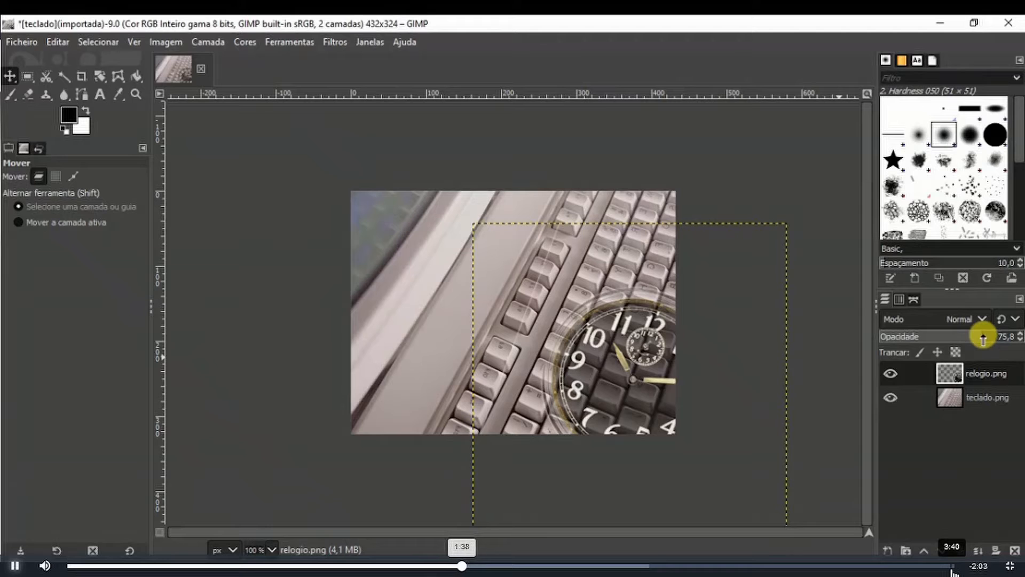
{"action": "left_click_drag", "start_coordinate": [983, 338], "coordinate": [981, 337]}
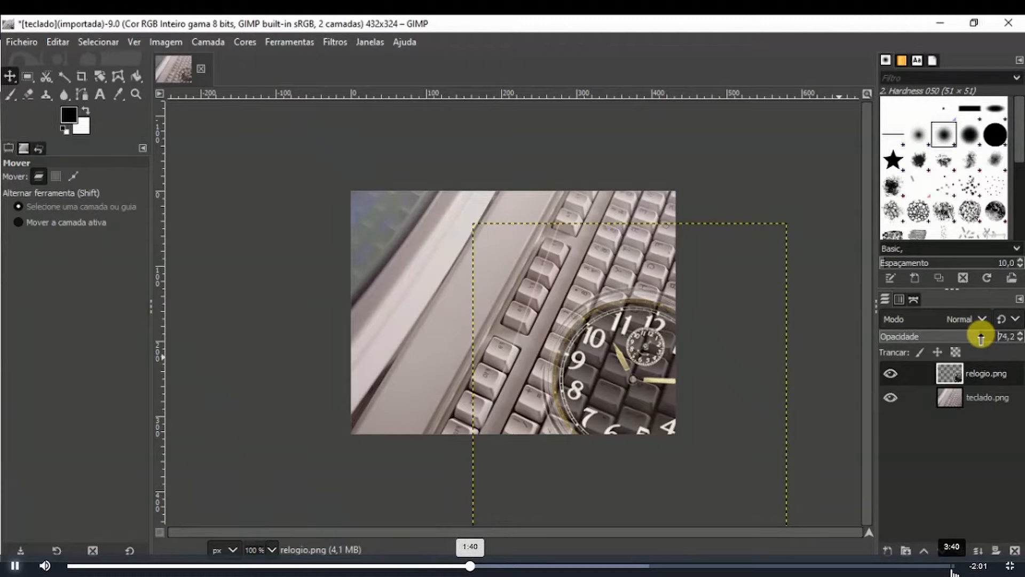
- Add the text GIMP in Arial Rounded MT Bold at 82 px near the upper left of the image
{"action": "left_click", "coordinate": [100, 94]}
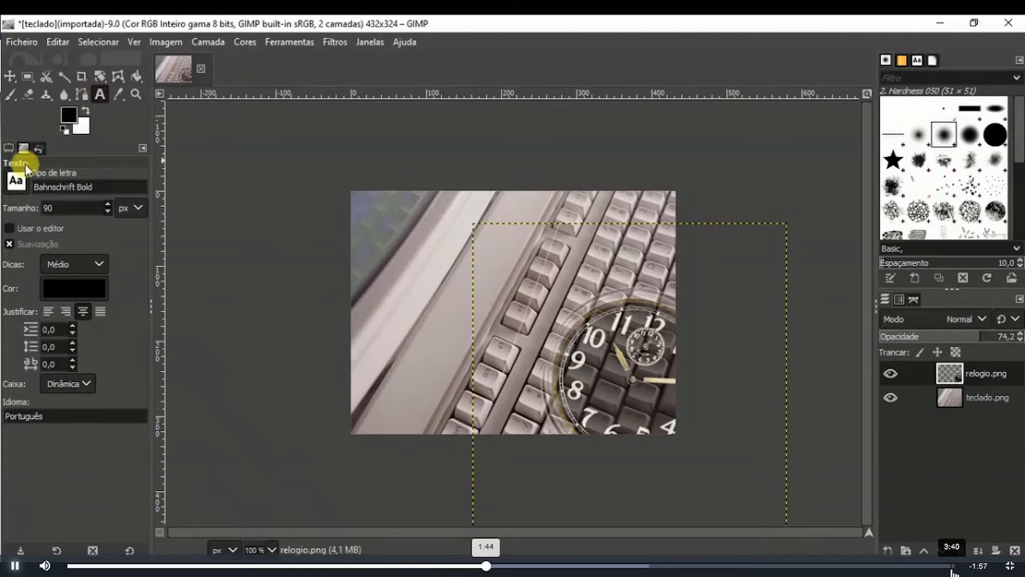
{"action": "left_click", "coordinate": [20, 188]}
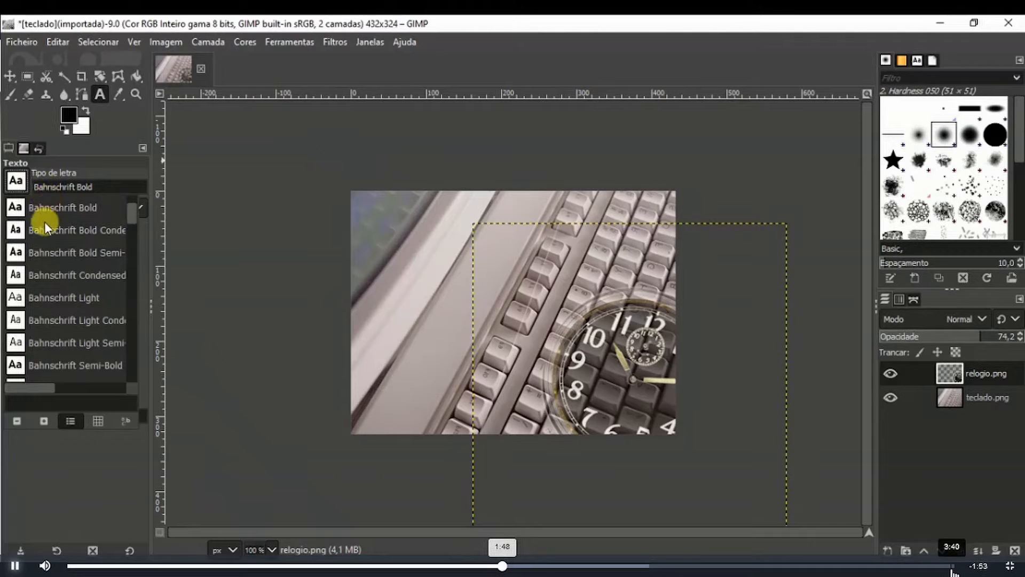
{"action": "scroll", "coordinate": [43, 246], "scroll_direction": "up", "scroll_amount": 5}
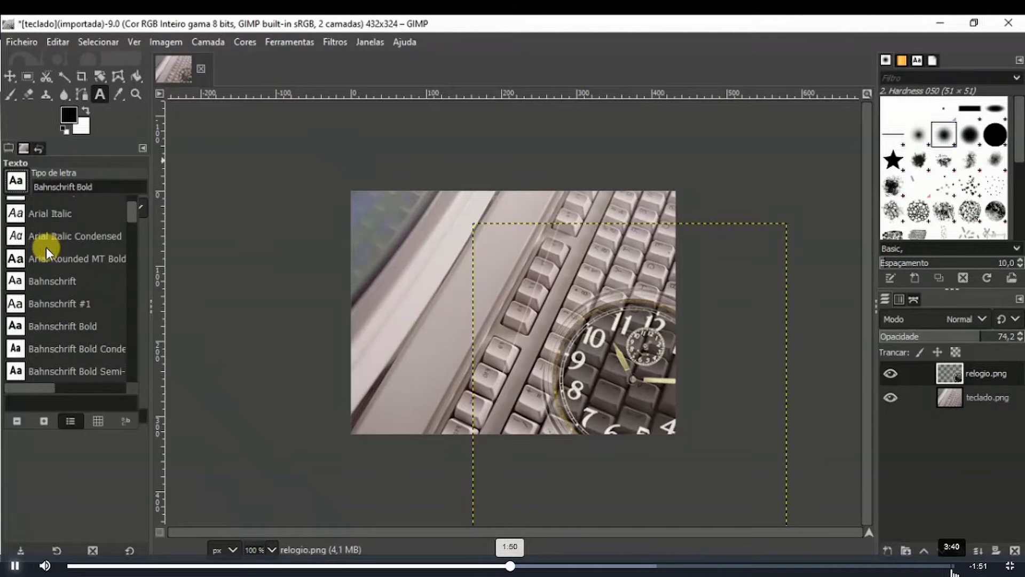
{"action": "left_click", "coordinate": [39, 288]}
{"action": "left_click", "coordinate": [108, 211]}
{"action": "left_click", "coordinate": [107, 211]}
{"action": "left_click", "coordinate": [107, 212]}
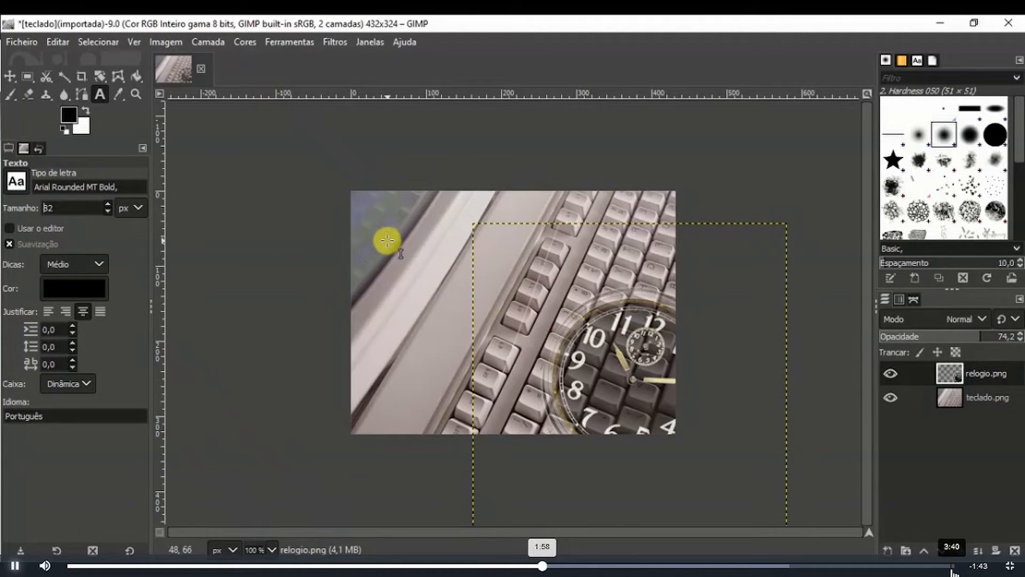
{"action": "left_click", "coordinate": [387, 240]}
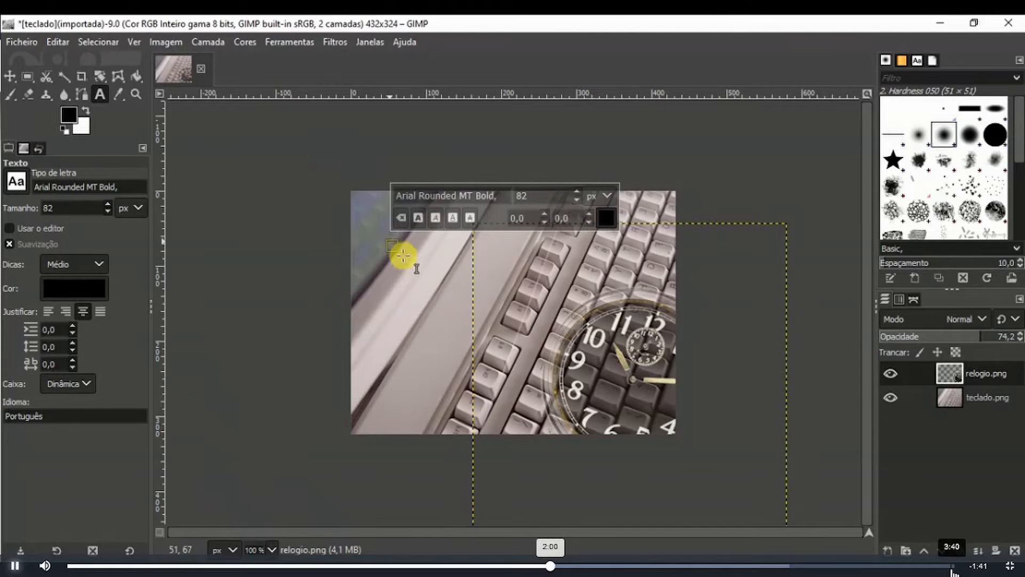
{"action": "type", "text": "GIMP"}
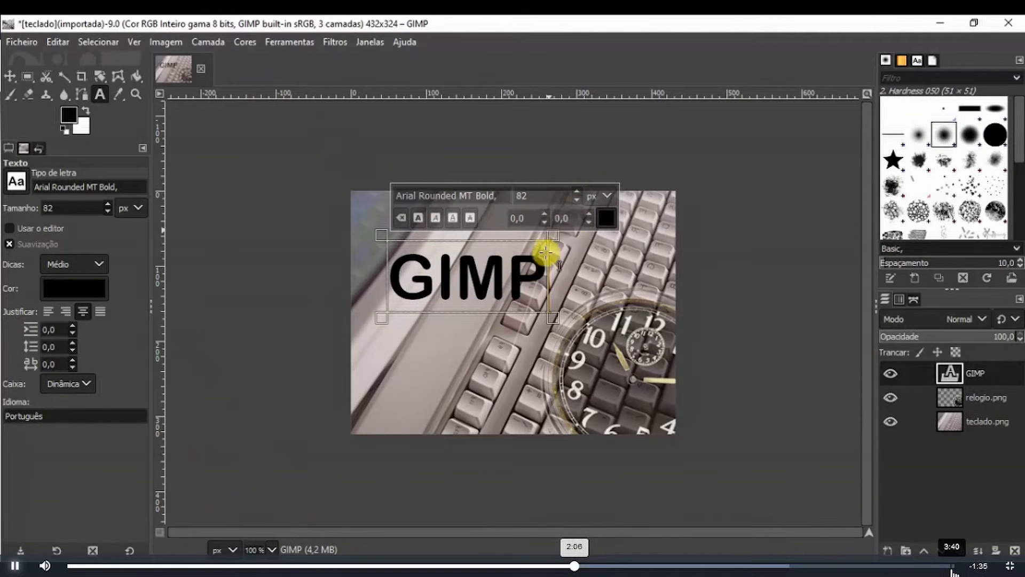
- Select the GIMP text and set its size to 35 px
{"action": "left_click_drag", "start_coordinate": [529, 270], "coordinate": [345, 268]}
{"action": "left_click", "coordinate": [578, 199]}
{"action": "left_click", "coordinate": [579, 199]}
{"action": "left_click", "coordinate": [579, 200]}
{"action": "left_click", "coordinate": [579, 200]}
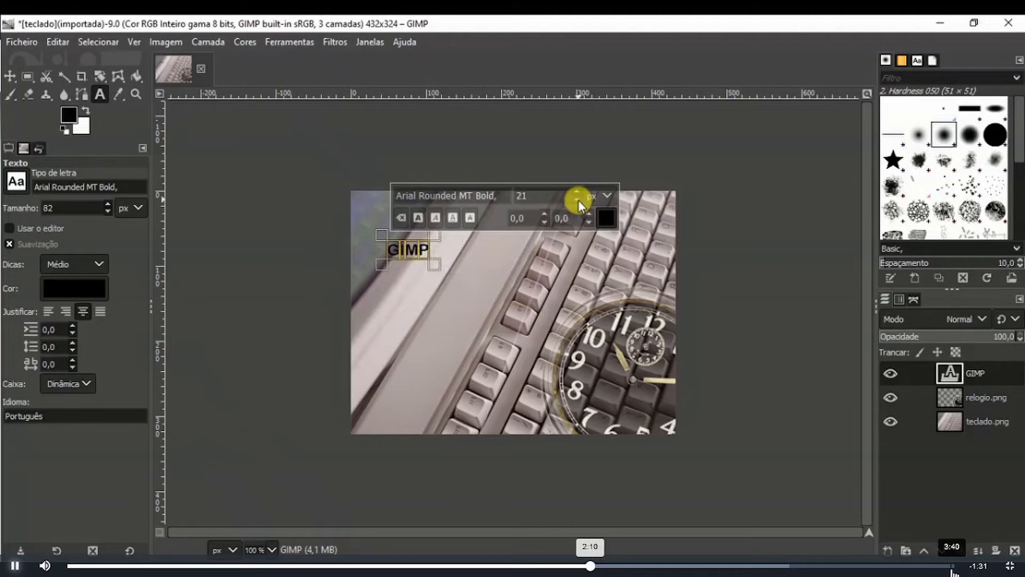
{"action": "left_click", "coordinate": [578, 192]}
{"action": "left_click", "coordinate": [578, 191]}
{"action": "left_click", "coordinate": [578, 192]}
{"action": "left_click", "coordinate": [578, 192]}
{"action": "left_click", "coordinate": [578, 192]}
{"action": "left_click", "coordinate": [578, 192]}
{"action": "left_click", "coordinate": [577, 192]}
{"action": "left_click", "coordinate": [577, 192]}
{"action": "left_click", "coordinate": [578, 192]}
{"action": "left_click", "coordinate": [578, 193]}
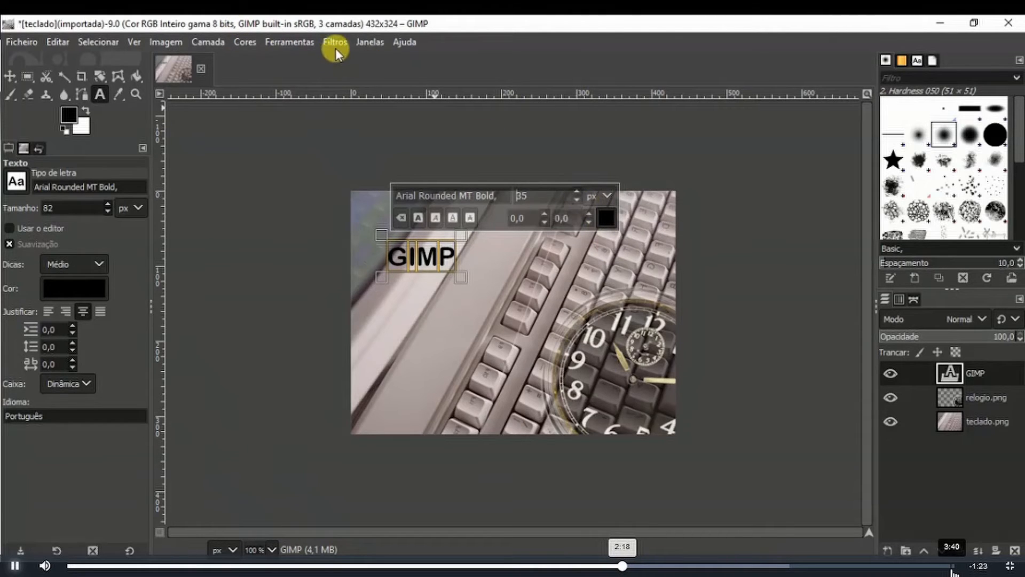
- Move the GIMP text layer slightly down and to the right
{"action": "left_click", "coordinate": [514, 274]}
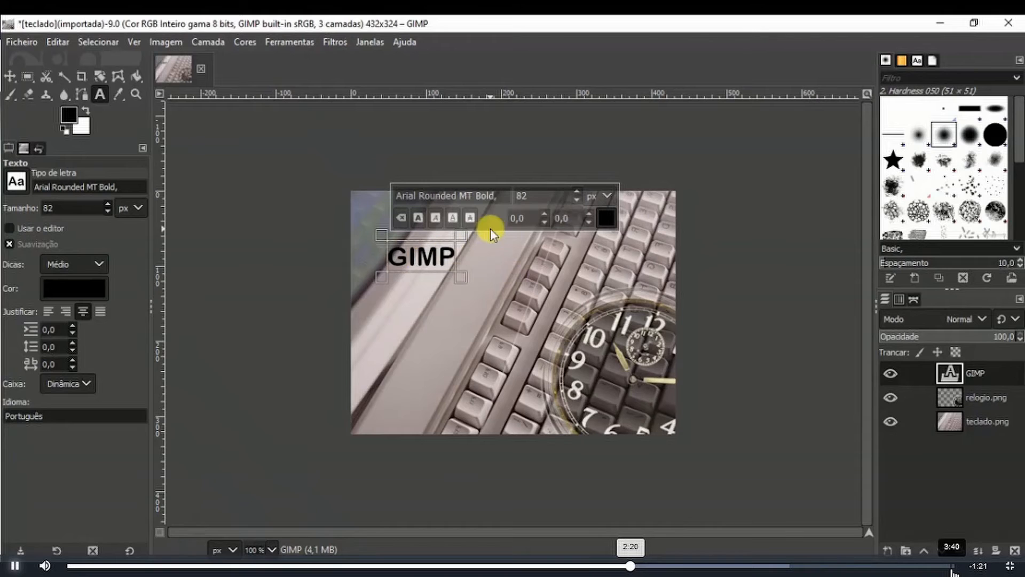
{"action": "left_click", "coordinate": [9, 76]}
{"action": "left_click_drag", "start_coordinate": [433, 278], "coordinate": [451, 304]}
- Apply the Noise filter Escolher to the text layer with radius 3
{"action": "left_click", "coordinate": [332, 40]}
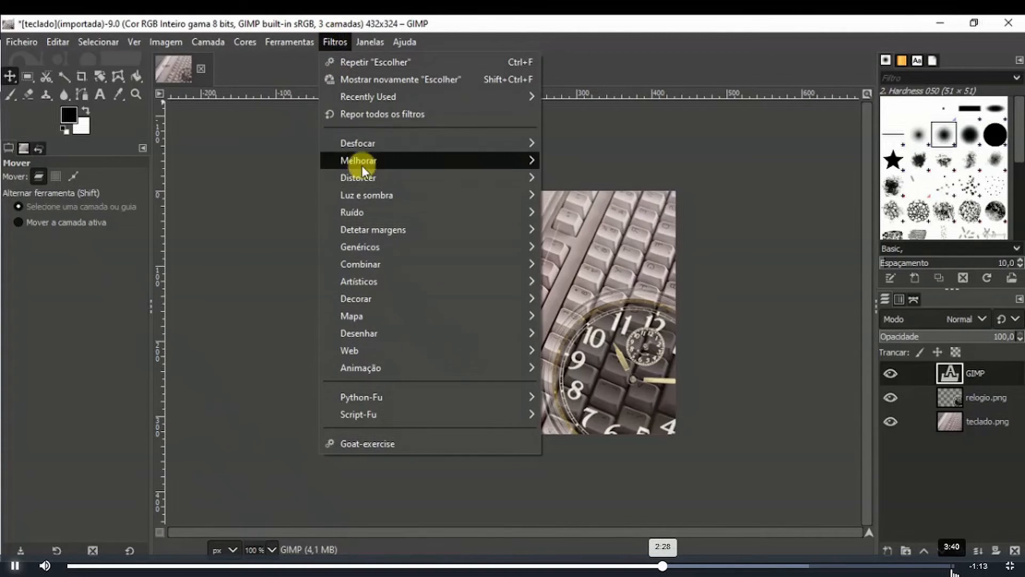
{"action": "mouse_move", "coordinate": [368, 213]}
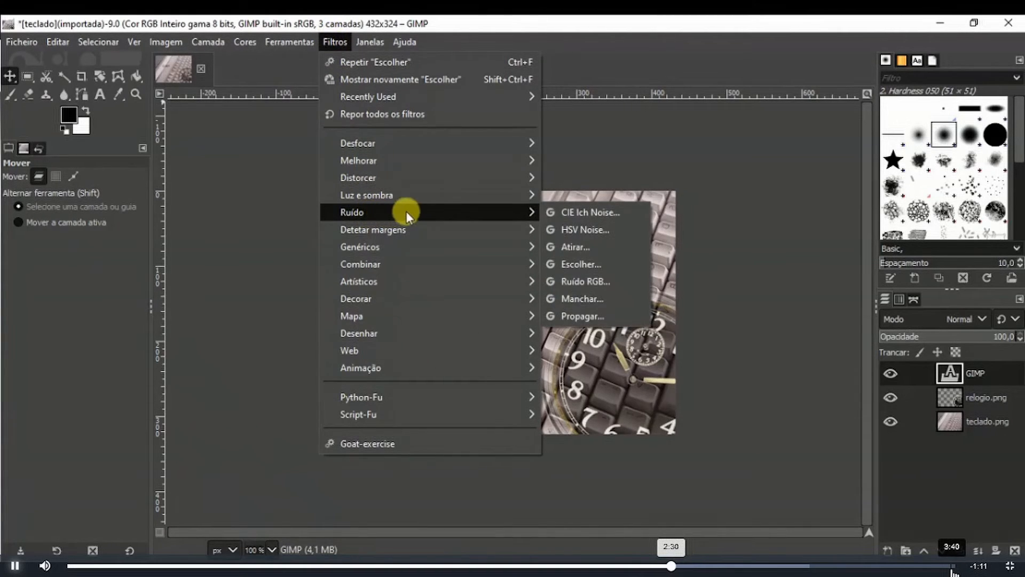
{"action": "left_click", "coordinate": [585, 261]}
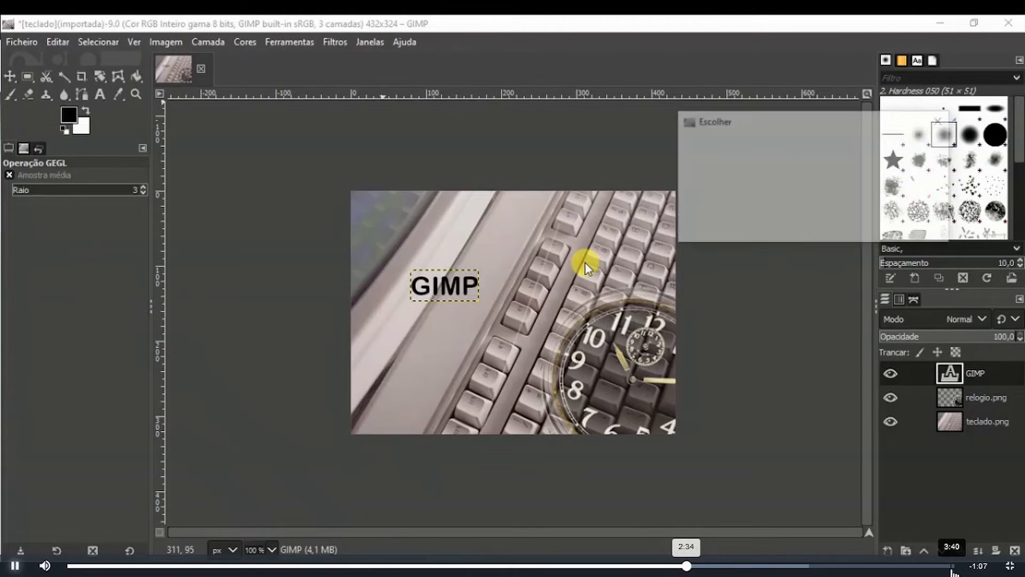
{"action": "left_click_drag", "start_coordinate": [757, 202], "coordinate": [729, 201]}
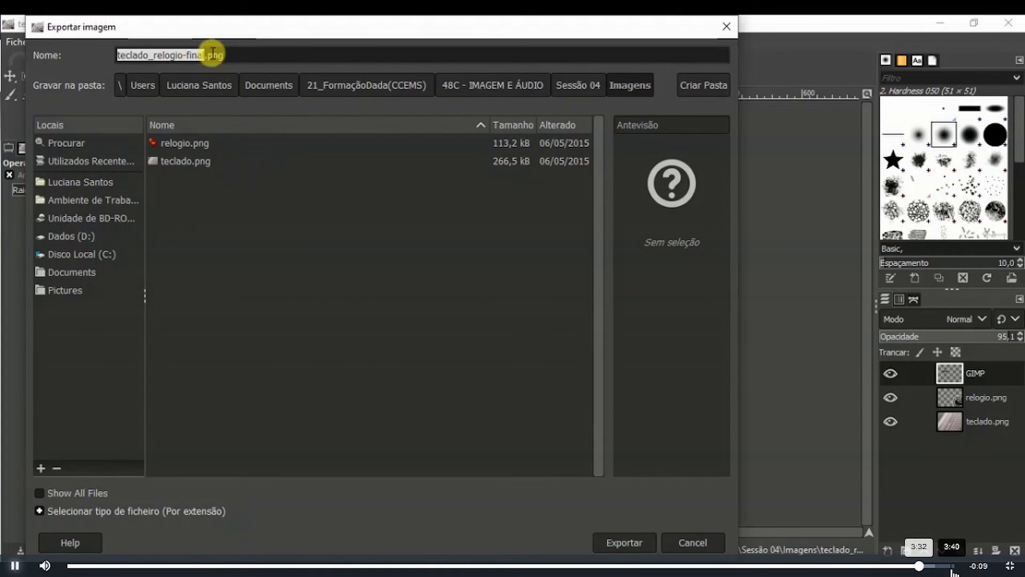
- Export the image as teclado_relogio-final.png with the default PNG options
{"action": "left_click", "coordinate": [630, 542]}
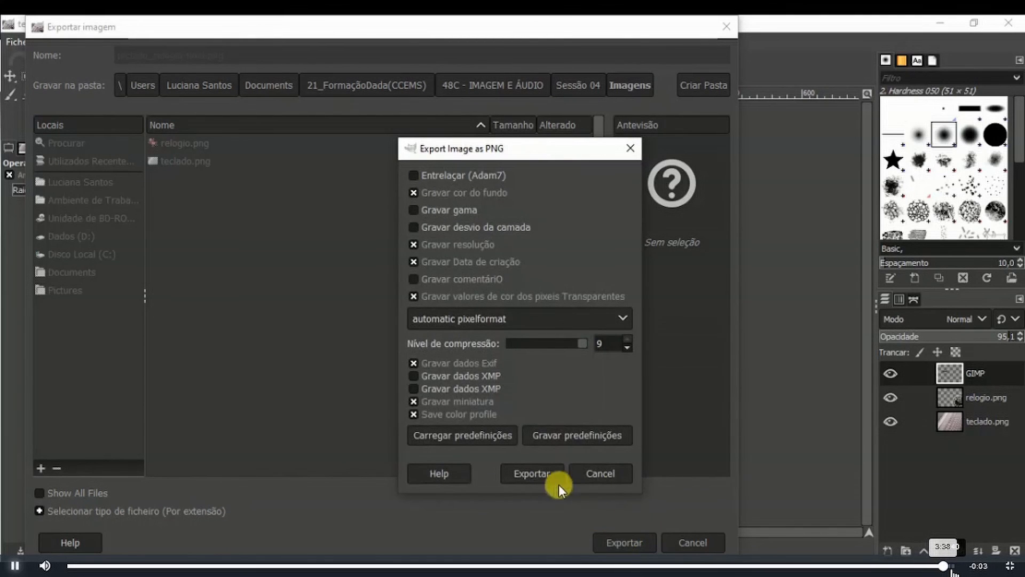
{"action": "left_click", "coordinate": [532, 472]}
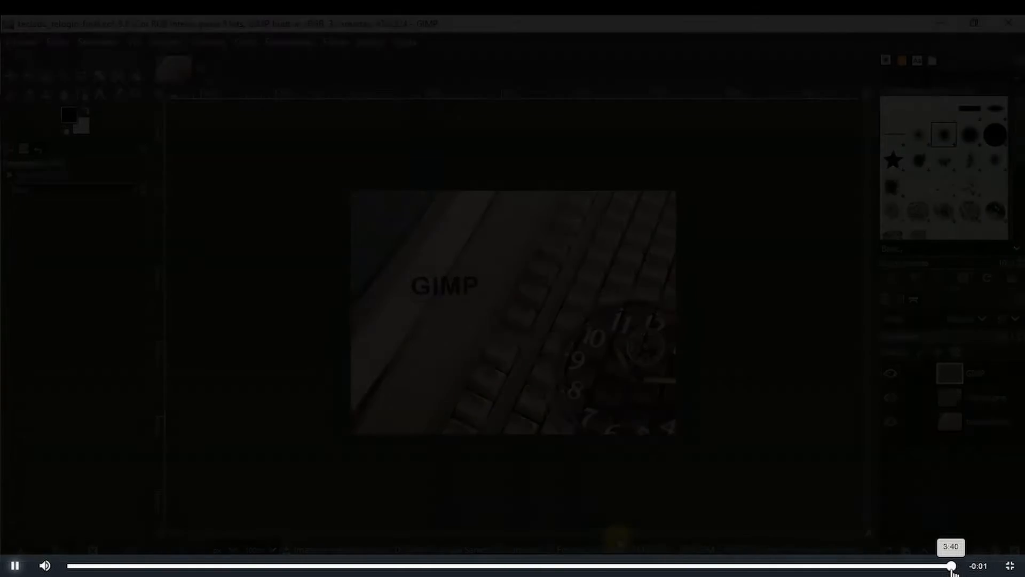